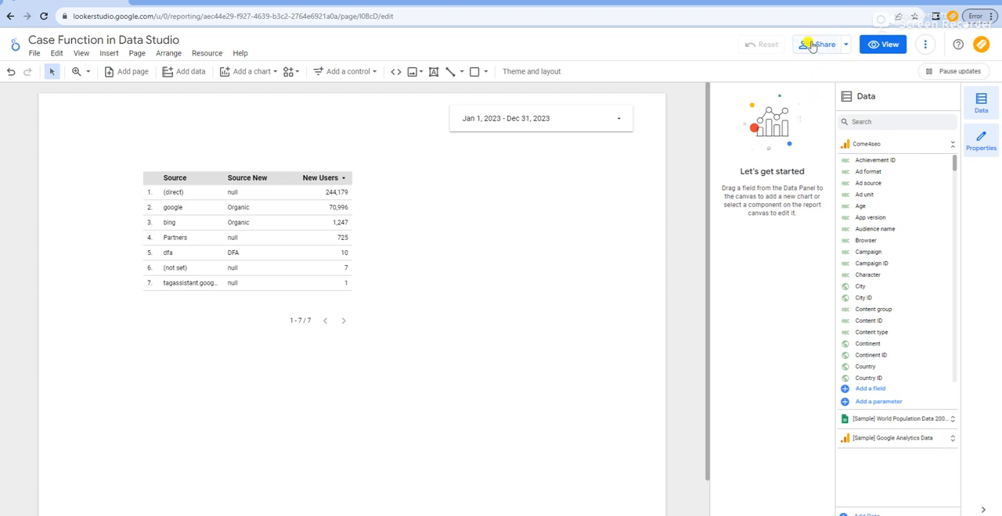
Step: Start inviting people to the report and enter the recipient's e-mail address
left_click(846, 45)
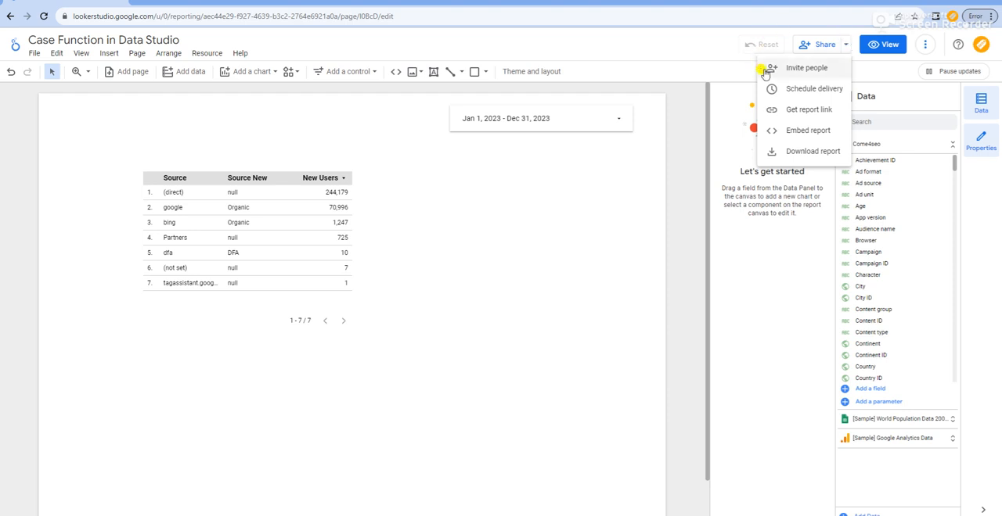
left_click(796, 69)
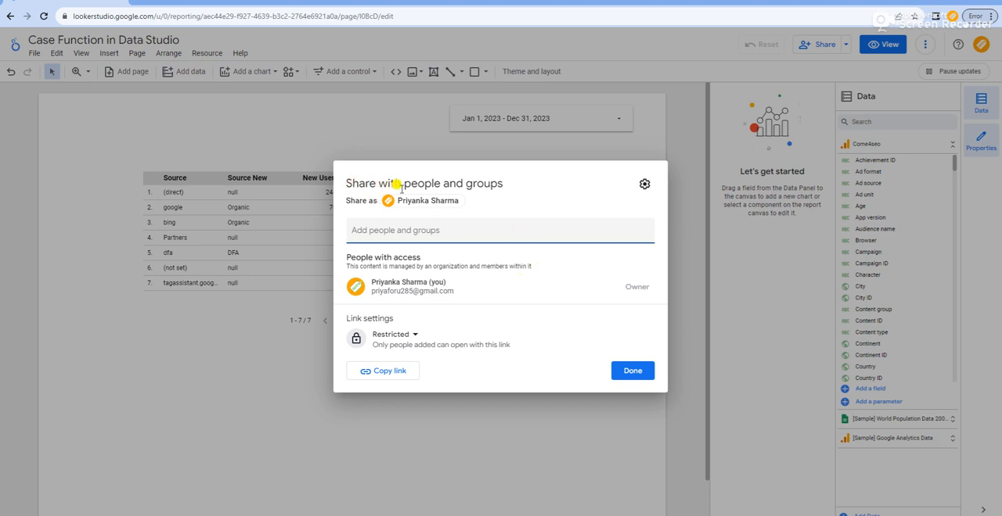
left_click(407, 229)
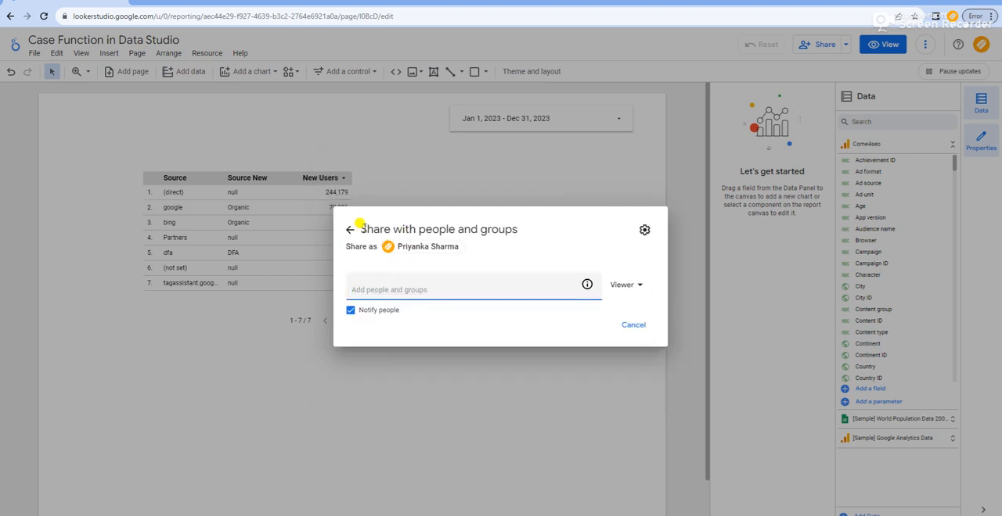
left_click(348, 232)
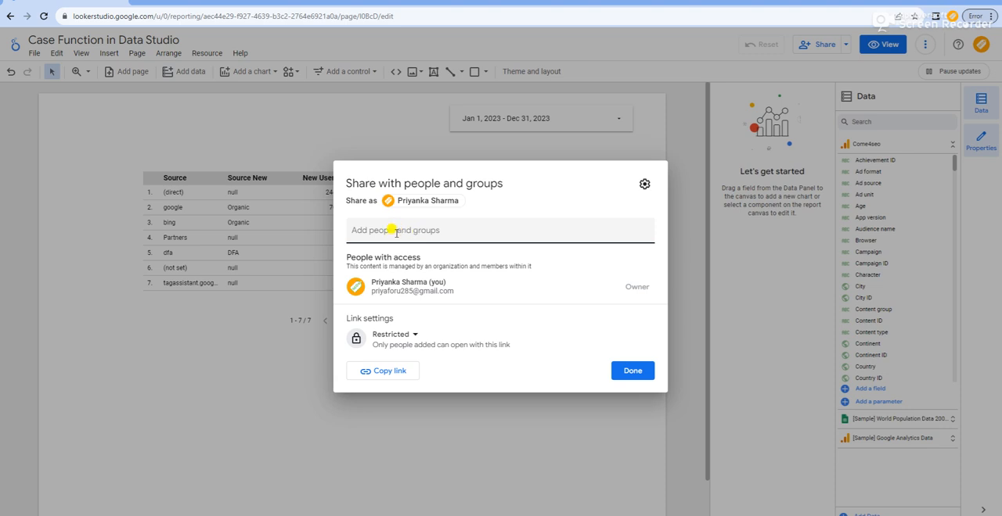
left_click(396, 232)
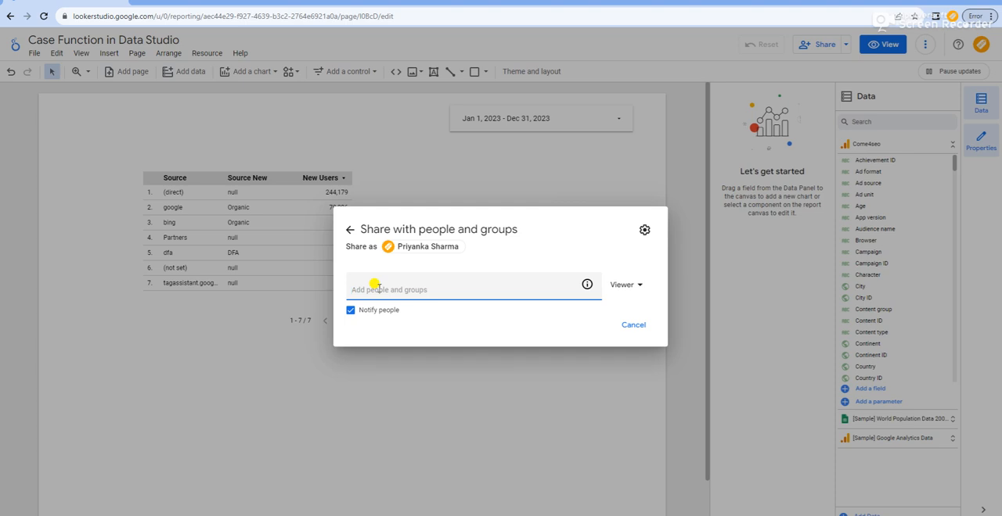
type("test@gmail.com")
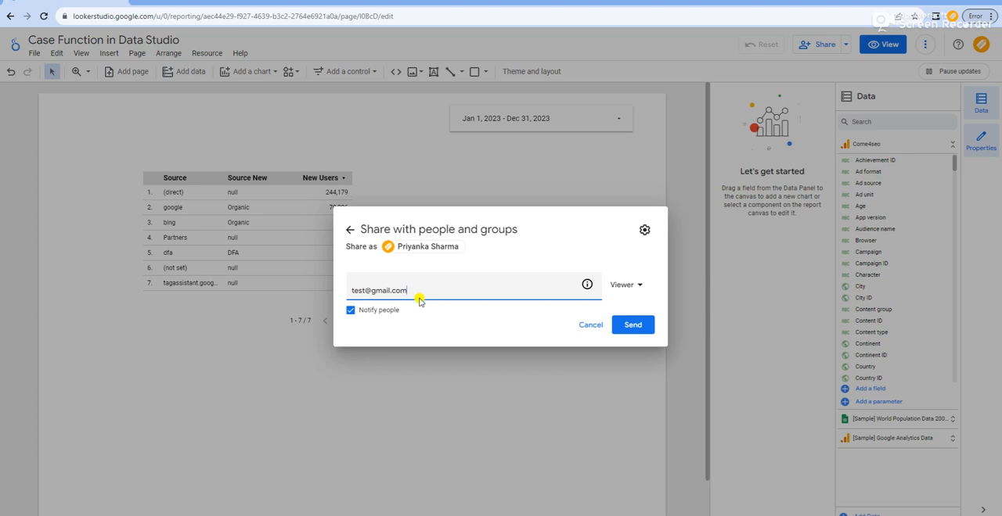
Step: Try to send the invitation with the Viewer role, then cancel it and close the sharing dialog
left_click(638, 287)
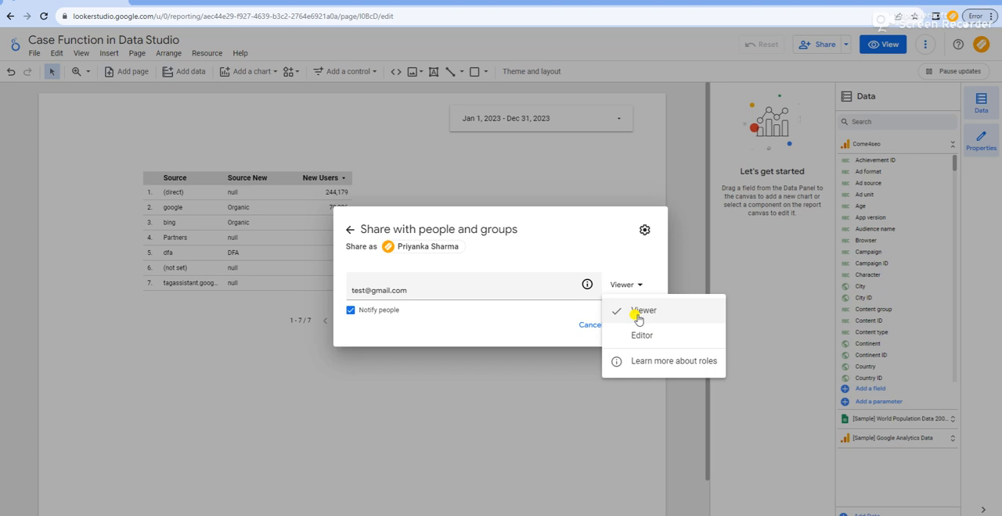
left_click(637, 316)
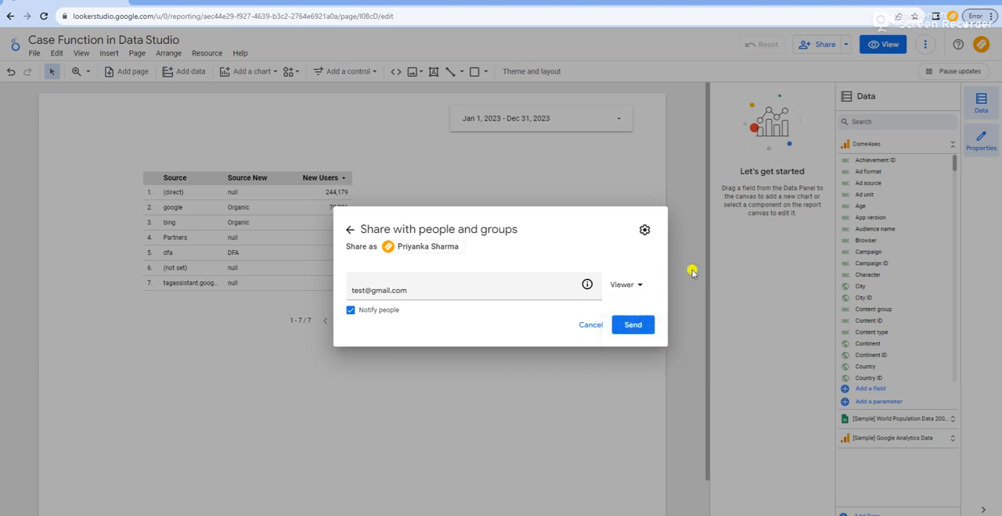
left_click(631, 325)
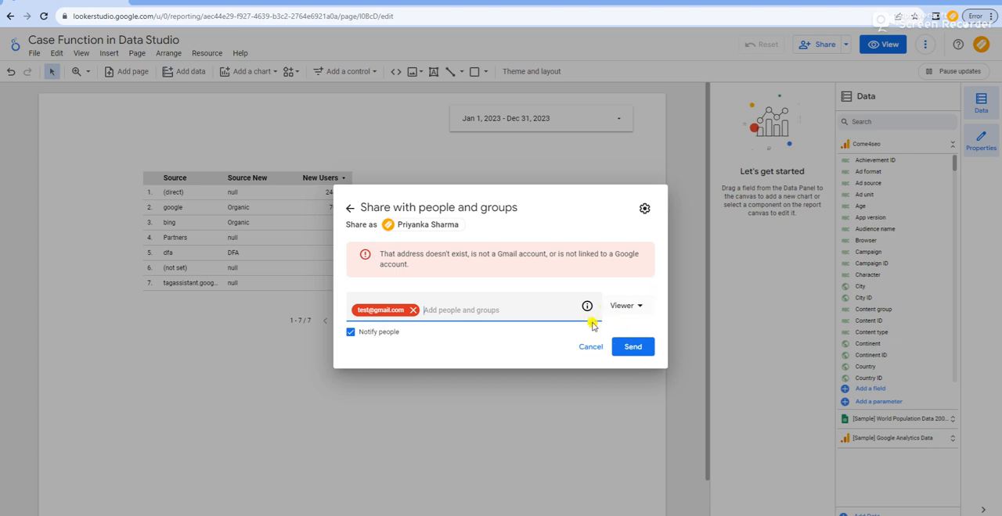
left_click(587, 350)
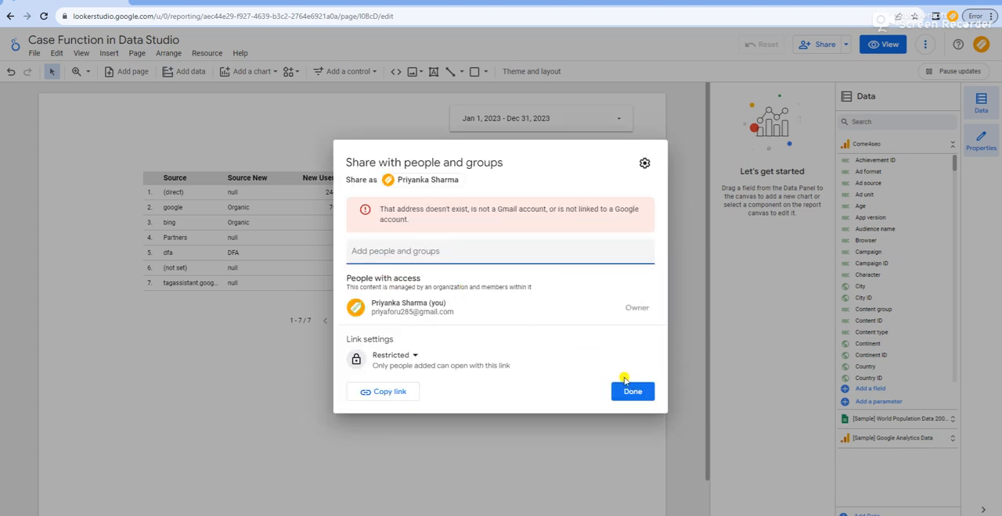
left_click(631, 395)
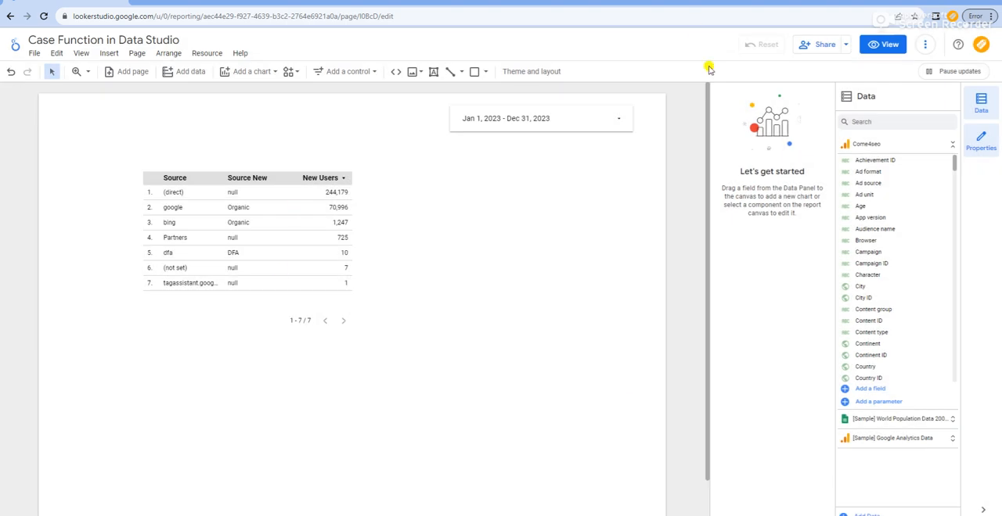
Step: Start a scheduled e-mail delivery of the report with a customized subject, "Daily Reports"
left_click(843, 50)
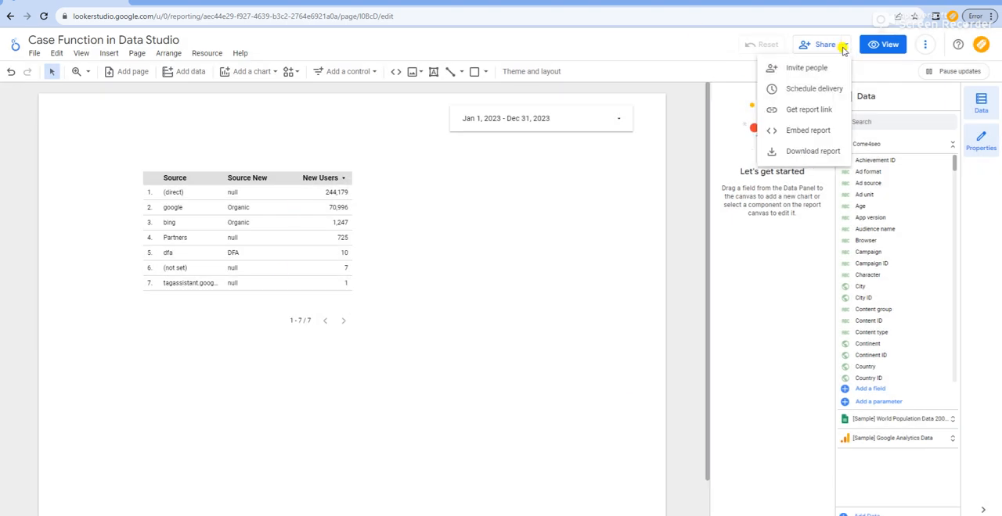
left_click(806, 90)
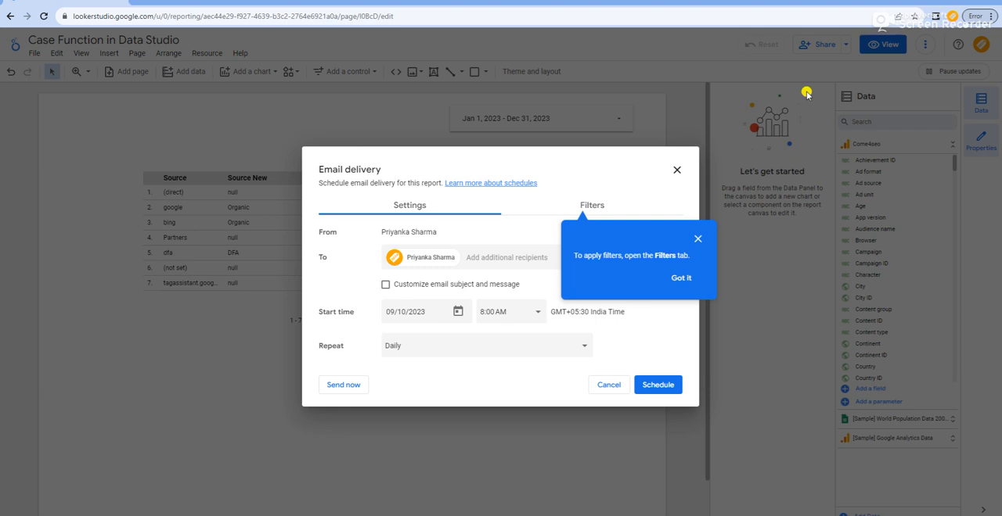
left_click(698, 239)
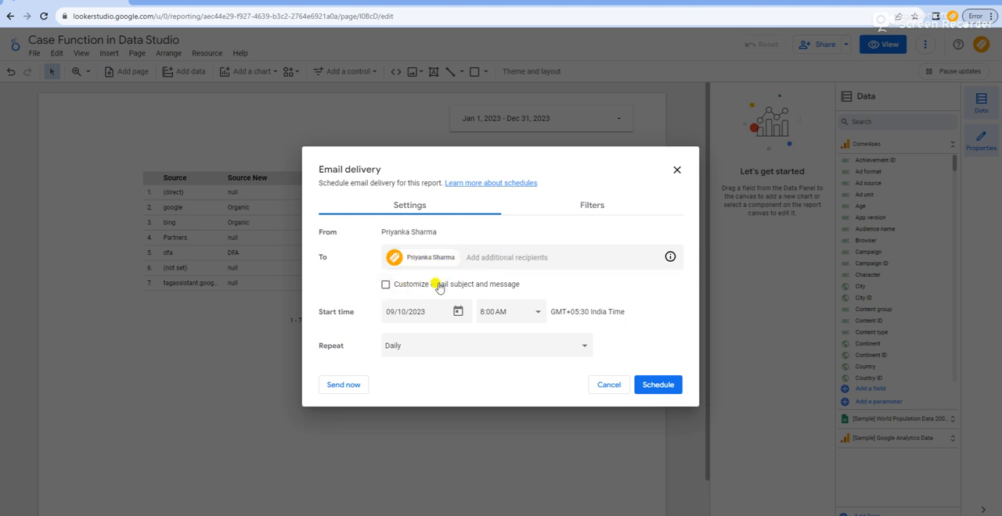
left_click(387, 288)
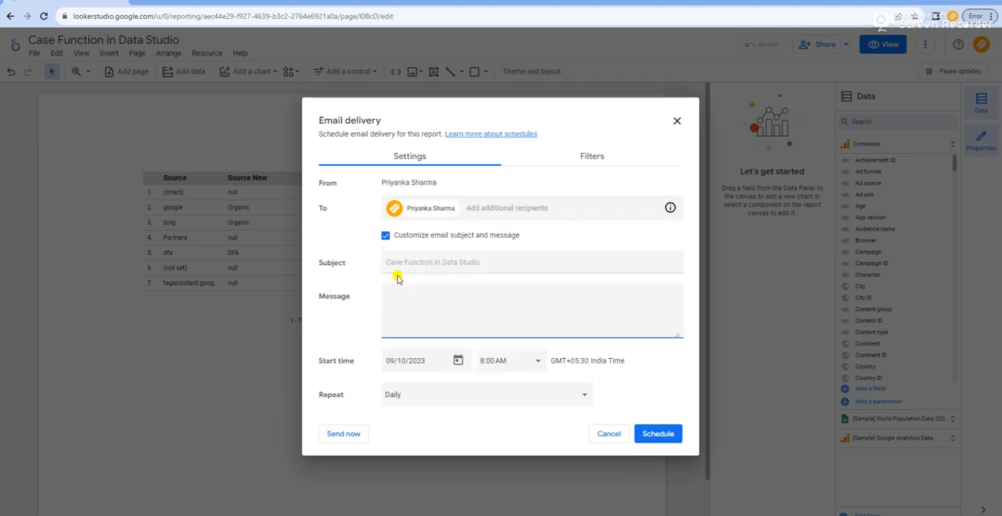
left_click(401, 262)
type("Daily Beports")
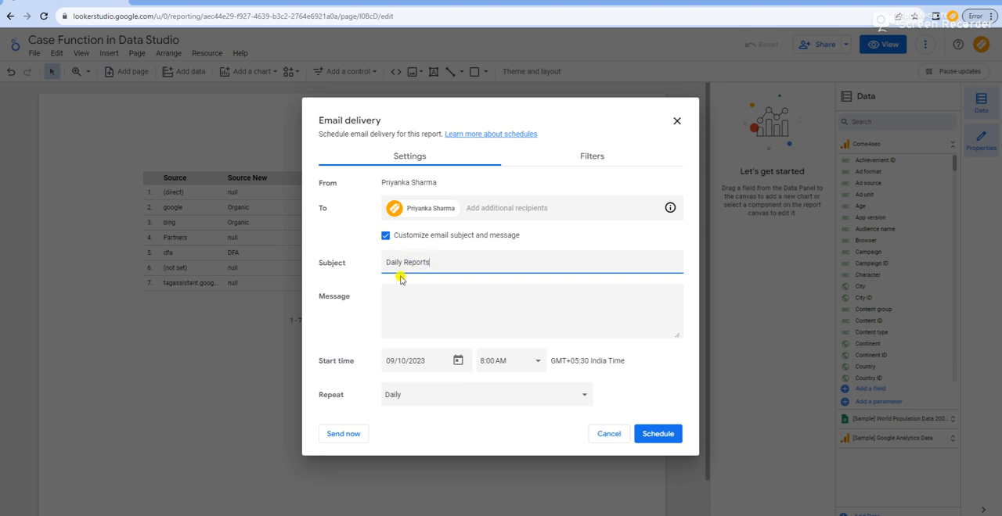
Step: Write "Hi Team," as the message of the delivery e-mail, followed by a new line
left_click(405, 297)
type("Hi")
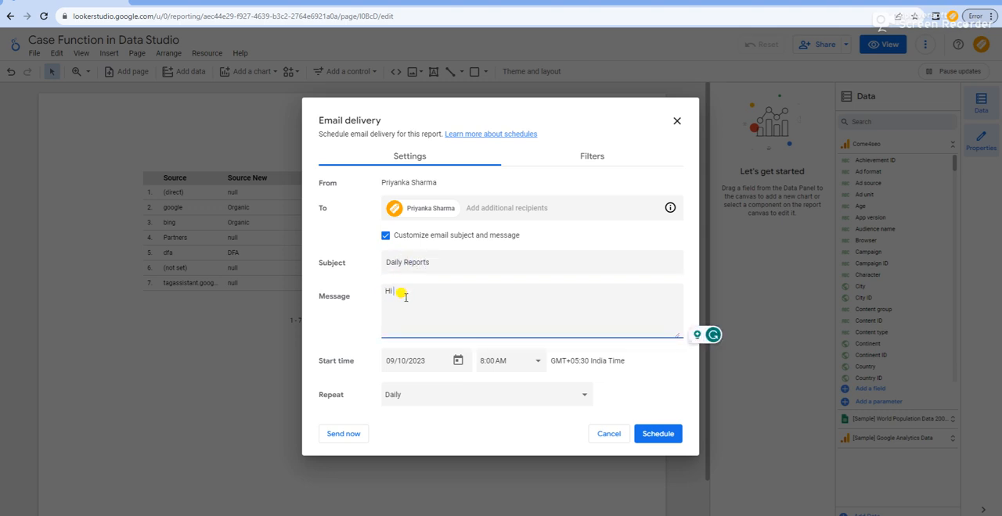
type(" ,Team,")
key("Return")
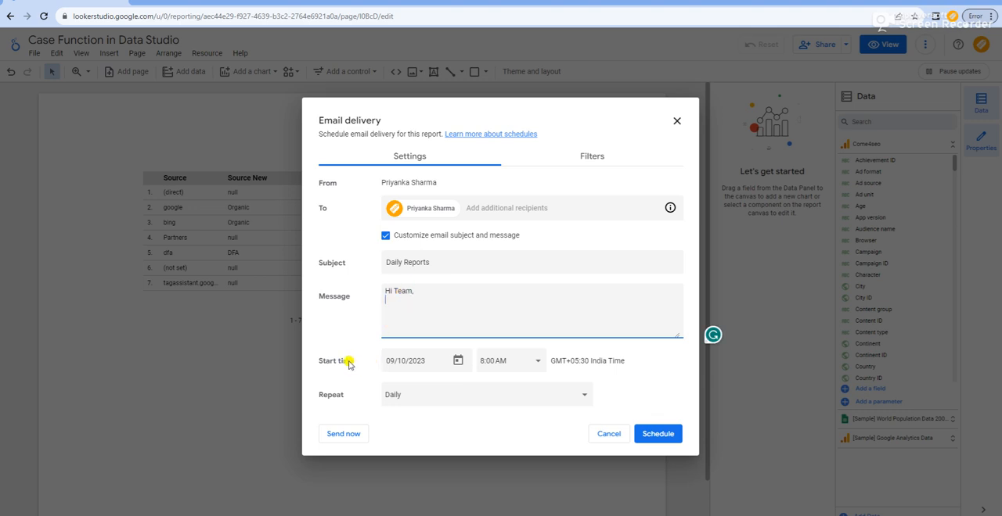
Step: Set the delivery's start date to 09/12/2023 and keep the 8:00 AM start time
left_click(458, 361)
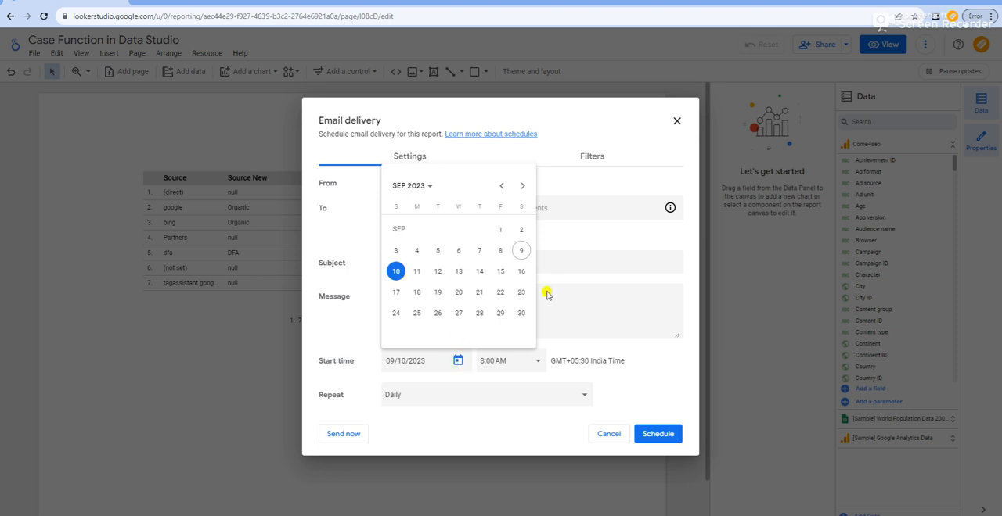
left_click(438, 271)
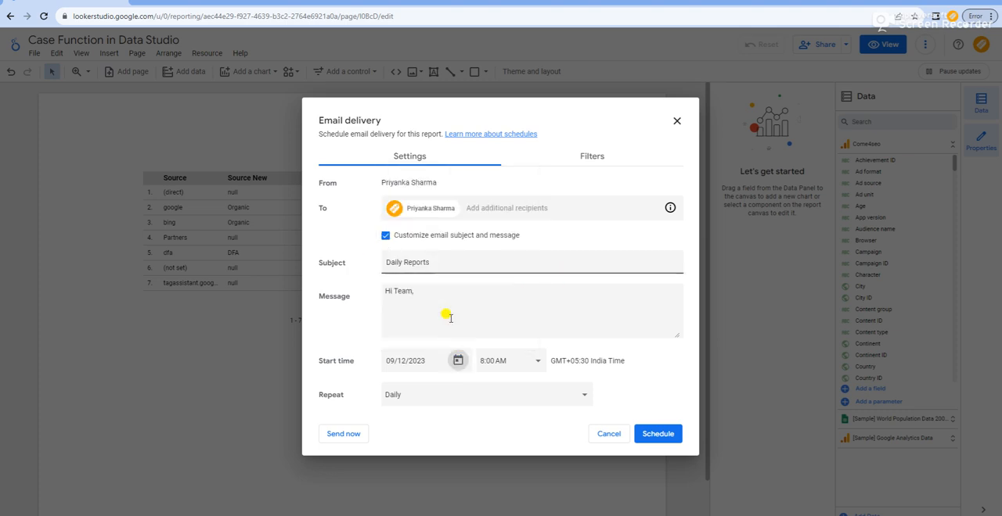
left_click(535, 363)
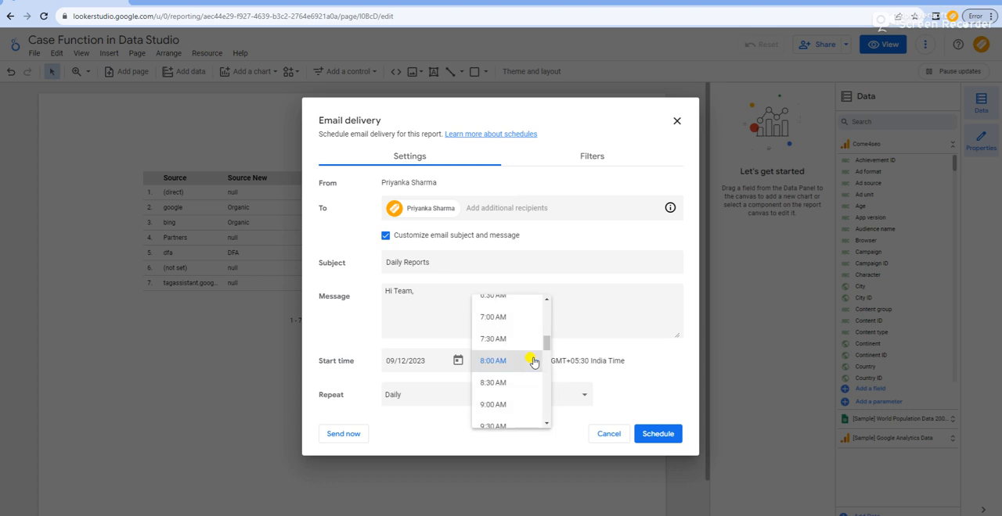
left_click(638, 387)
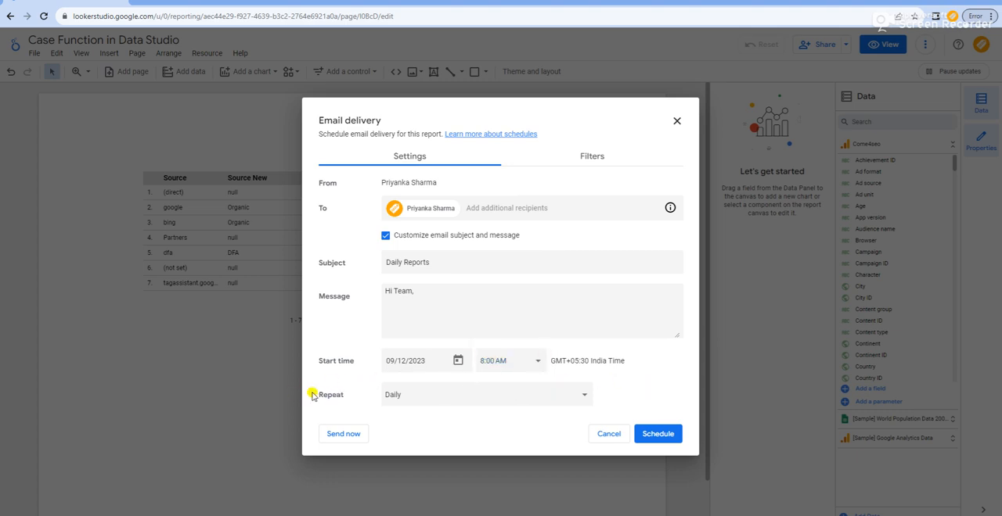
Step: Set the delivery to a custom repeat of every 1 day, checking the other interval units on offer
left_click(540, 397)
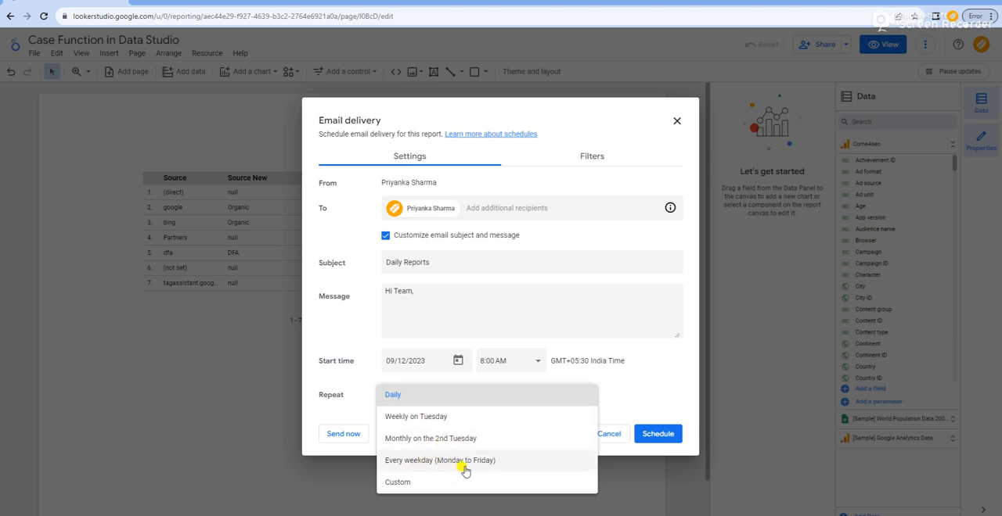
left_click(412, 482)
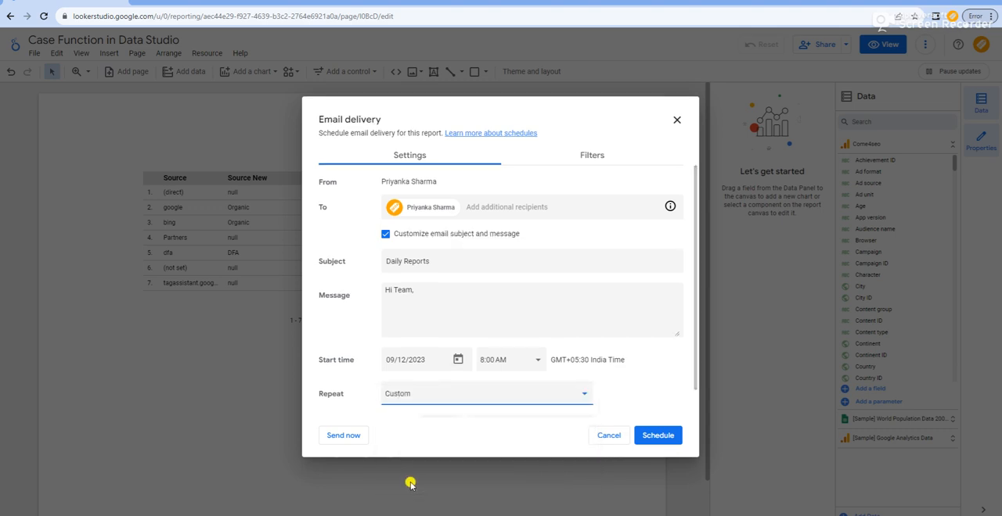
left_click_drag(694, 374, 694, 384)
left_click_drag(695, 391, 695, 409)
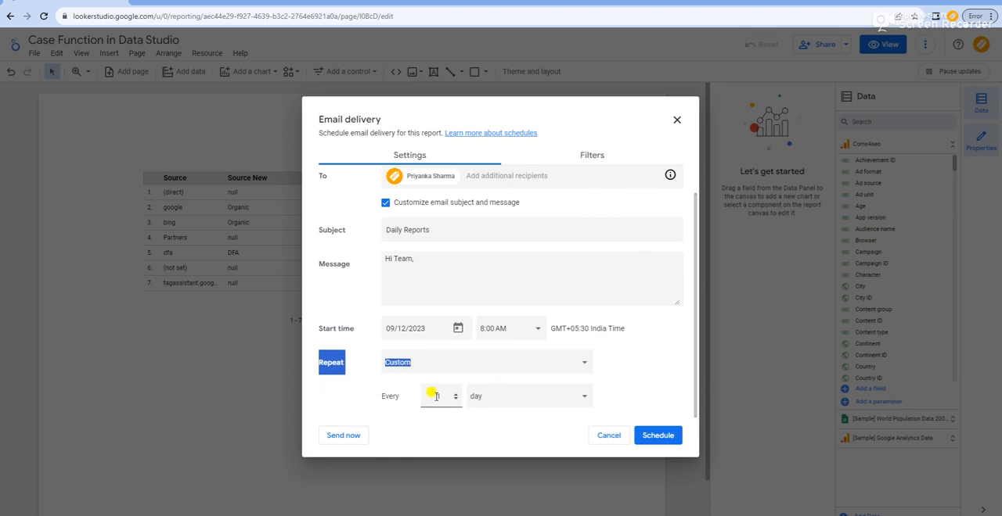
left_click(568, 407)
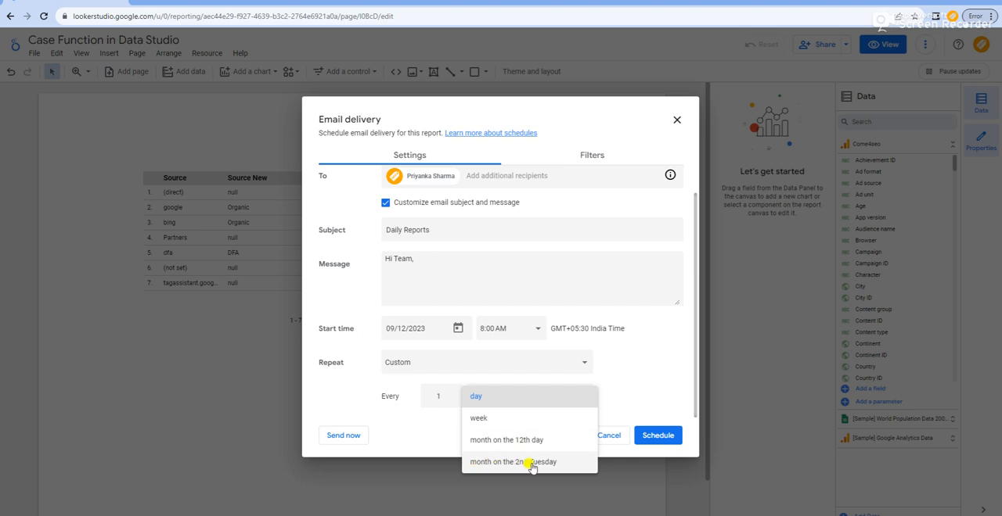
left_click(633, 379)
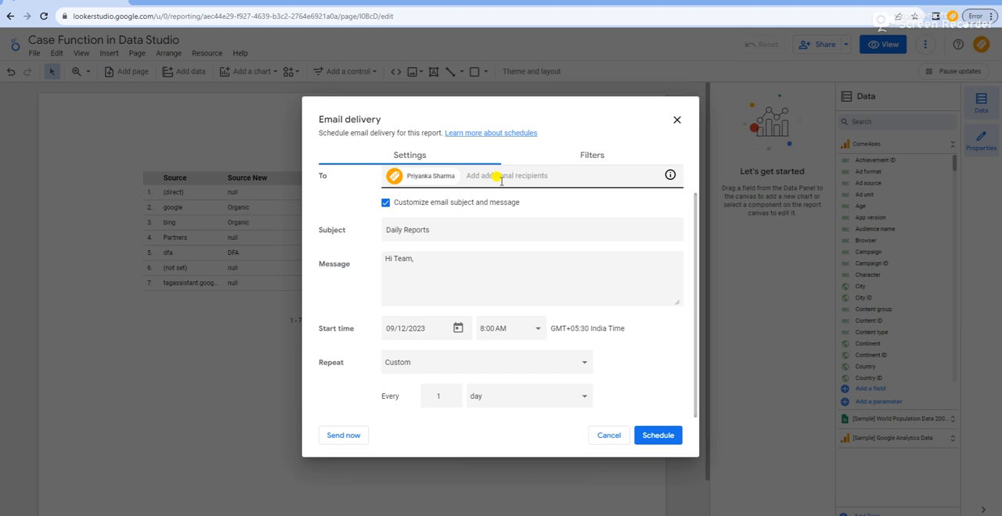
Step: Look at the delivery's page-level date range filter without changing it, and cancel the scheduled e-mail delivery
left_click(590, 156)
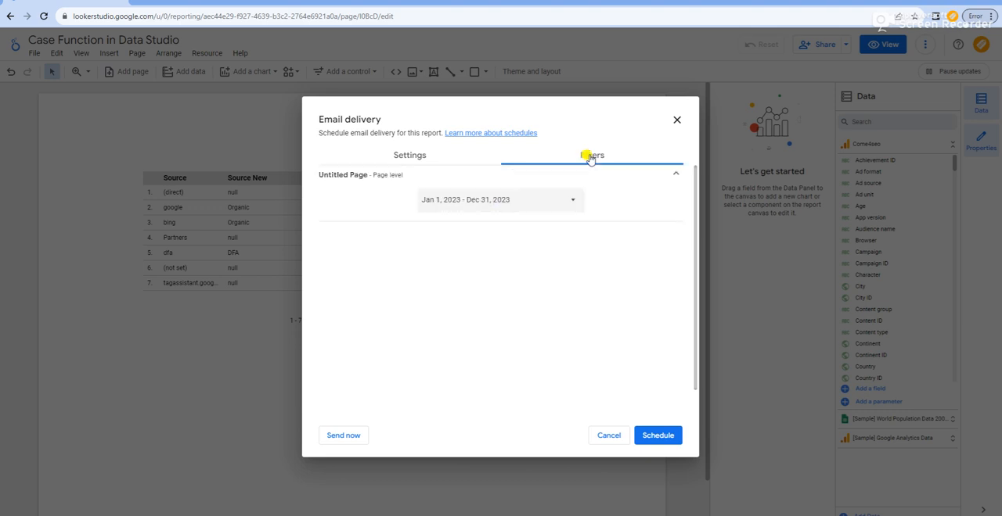
left_click(551, 201)
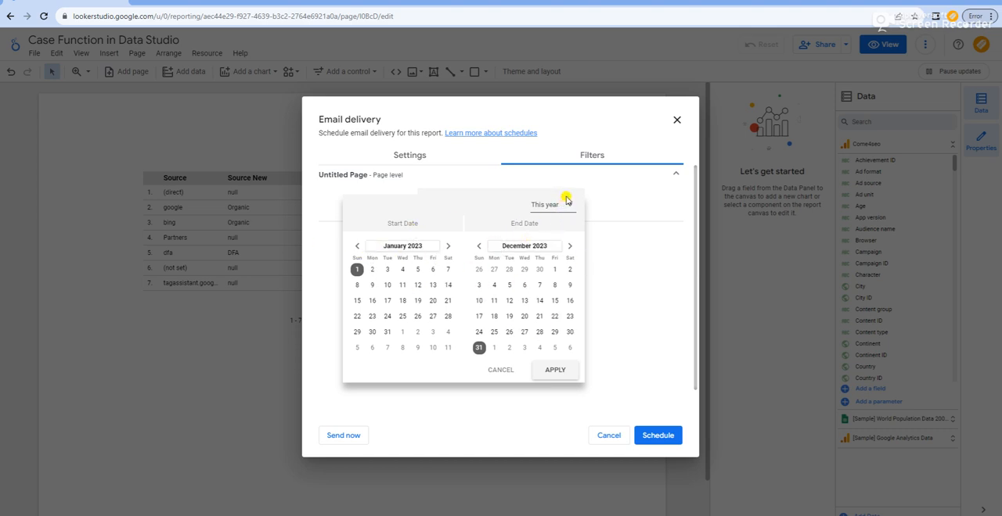
left_click(619, 249)
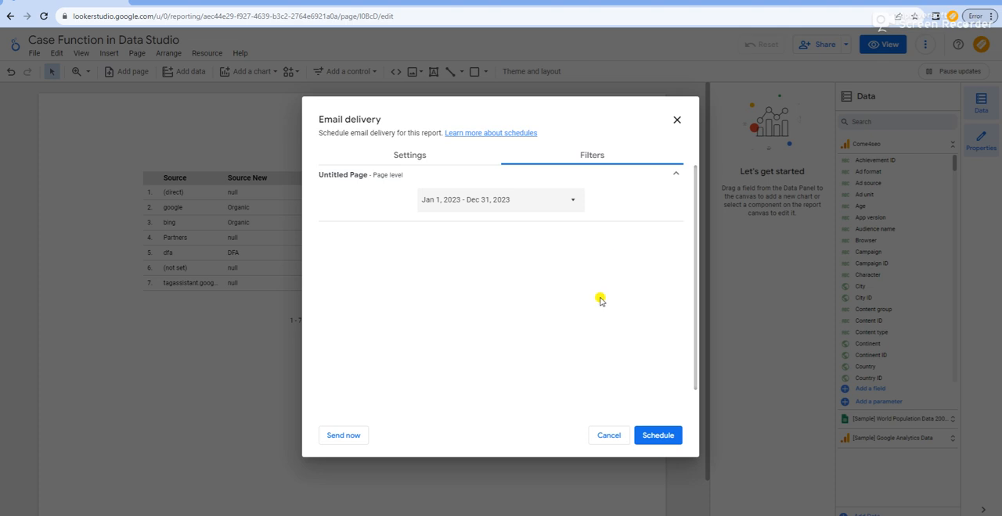
left_click(601, 435)
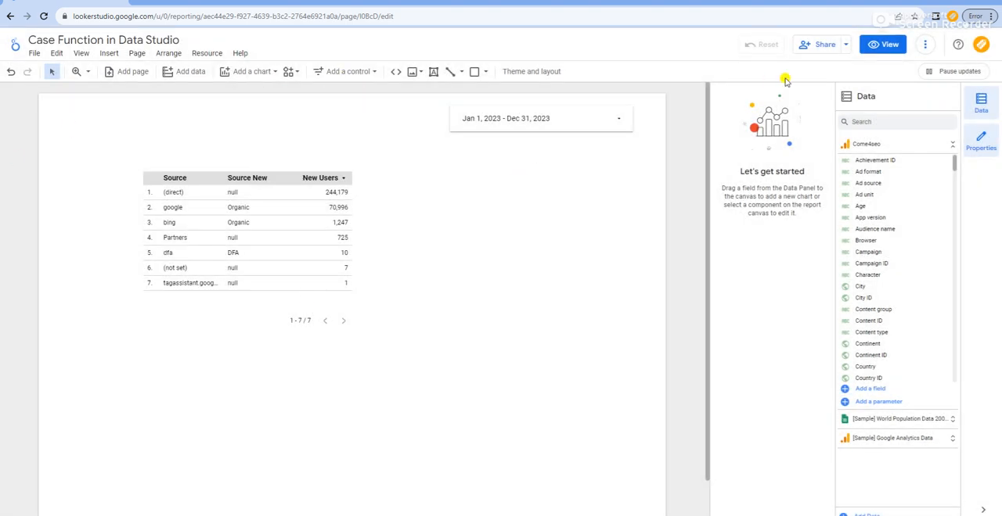
Step: Get the report link for the current report view, copy it and close the link dialog
left_click(846, 47)
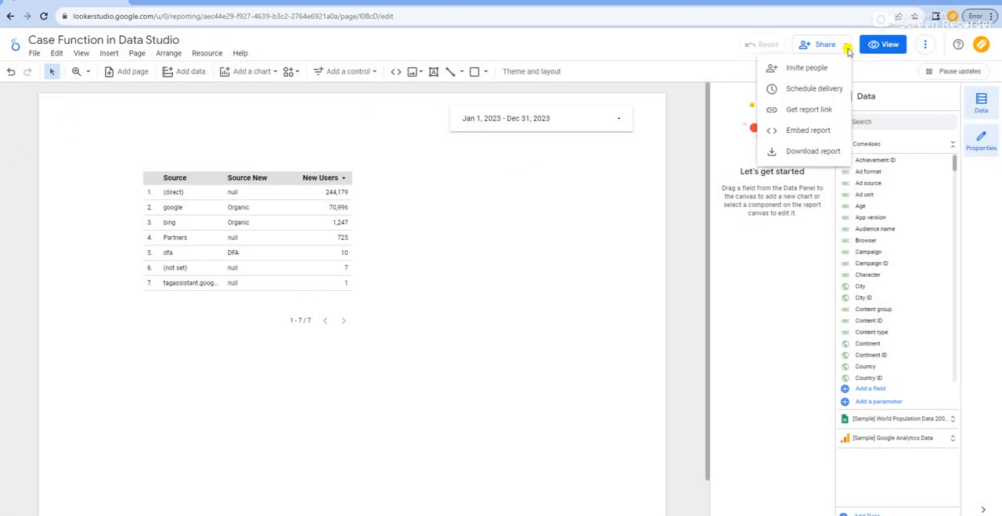
left_click(807, 114)
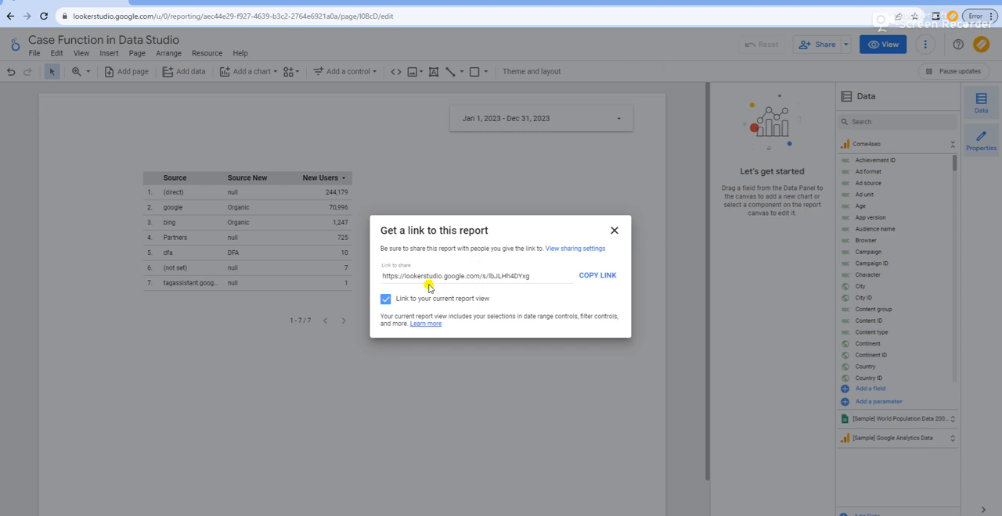
left_click(593, 277)
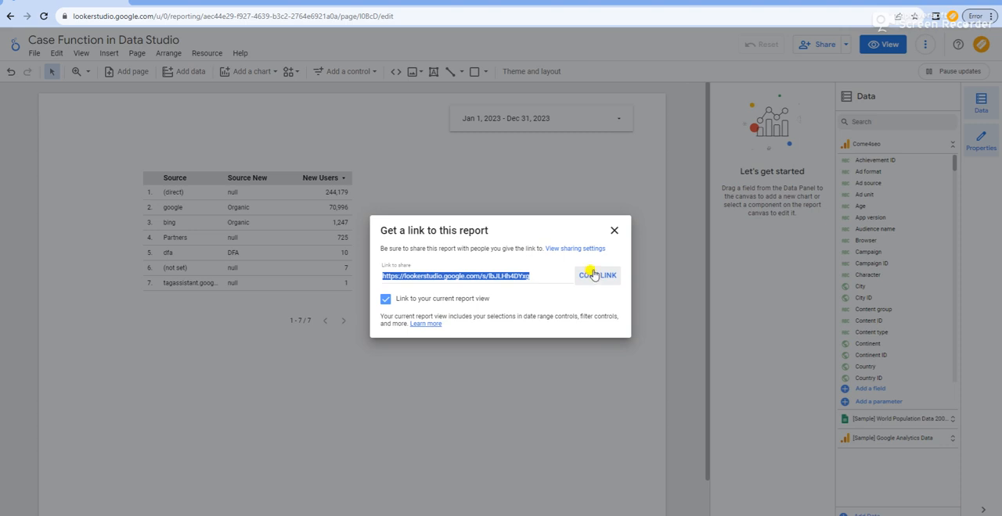
left_click(615, 230)
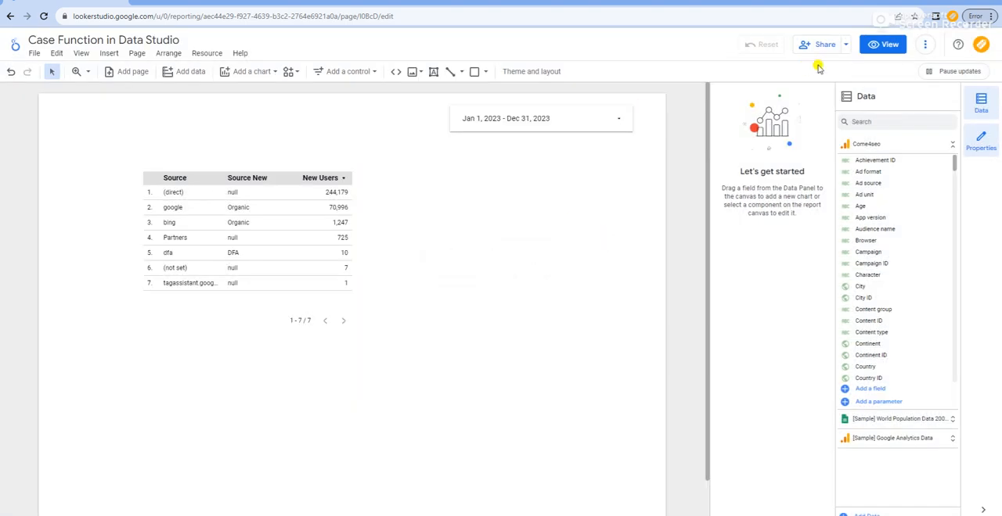
Step: Enable embedding for the report and select its embed code in the 600 by 450 px size
left_click(845, 44)
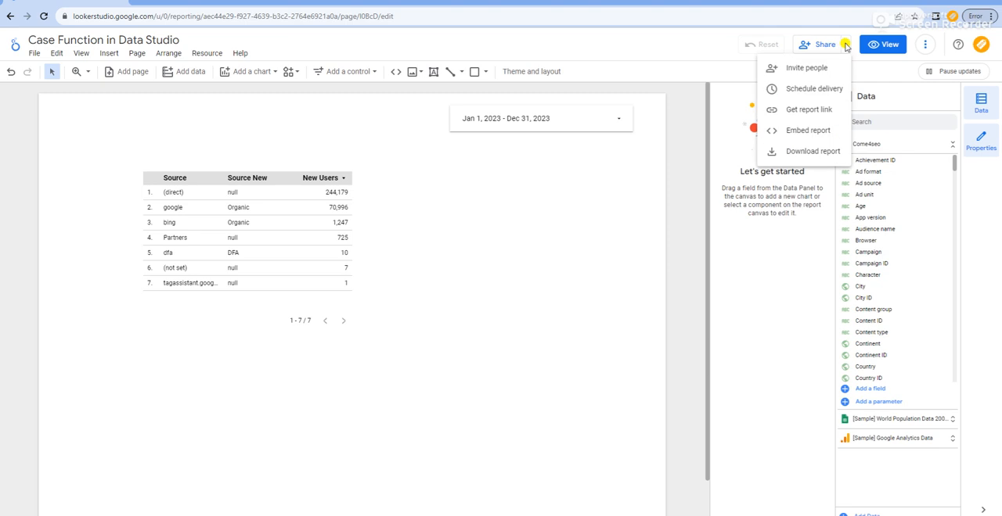
left_click(806, 131)
left_click(355, 275)
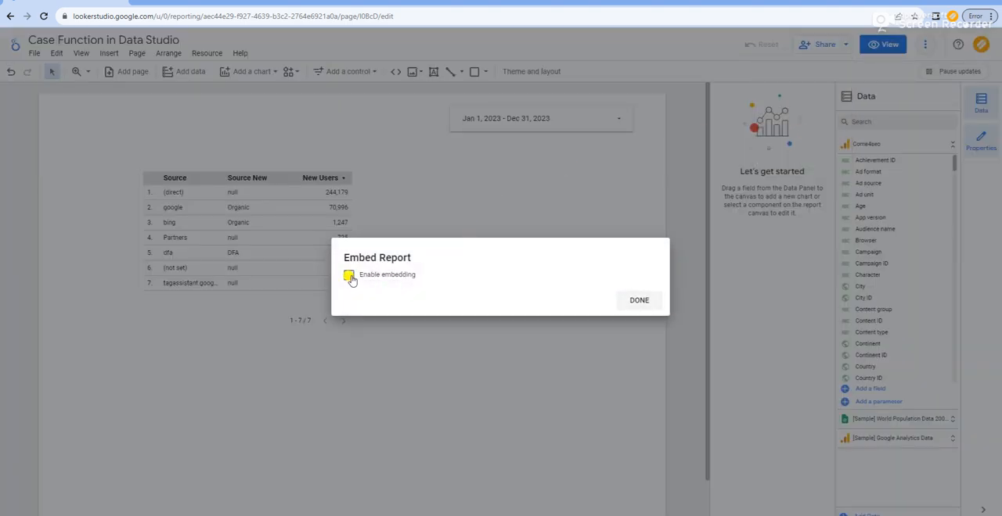
left_click(464, 305)
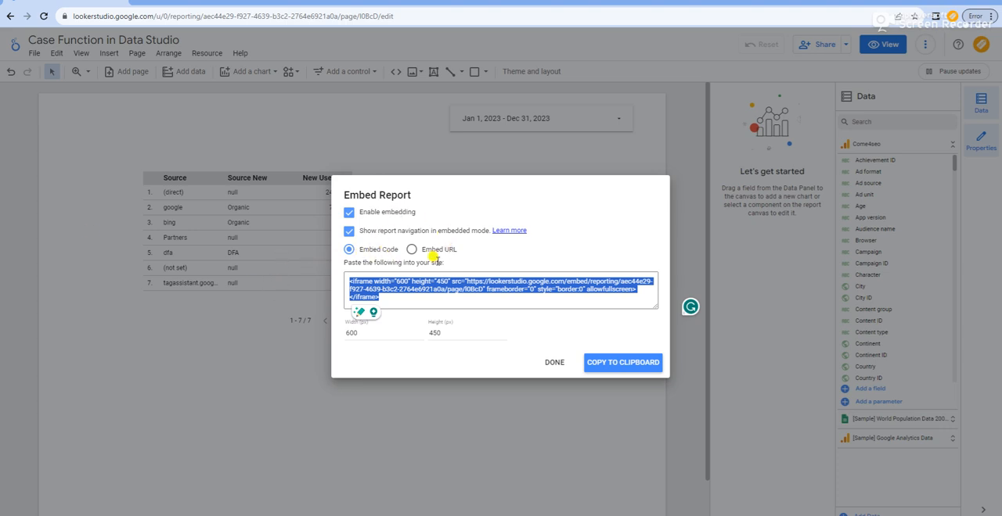
Step: Switch the embed format to Embed URL, select the URL text and finish the embed settings
left_click(412, 250)
left_click(432, 309)
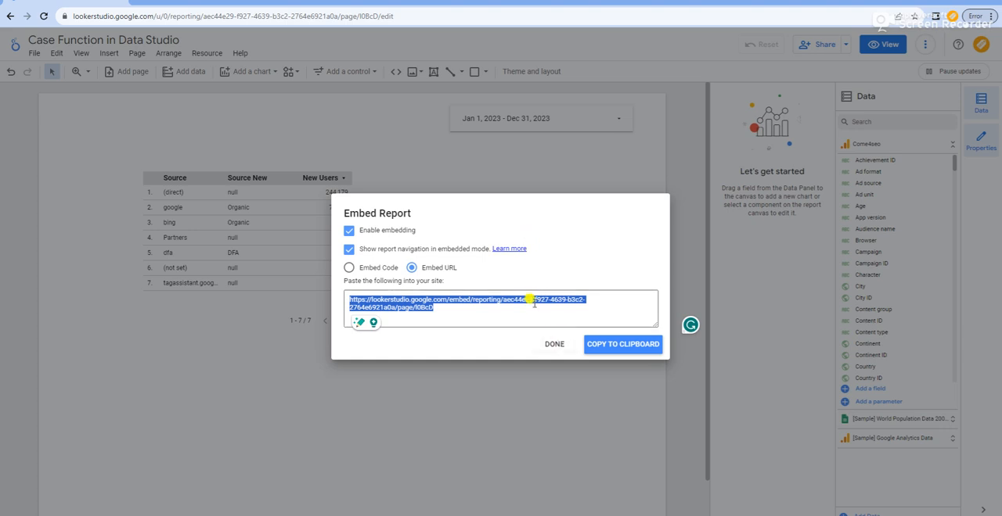
left_click(553, 344)
Step: Download the report as a PDF with the background color, report link and password protection options left off
left_click(845, 44)
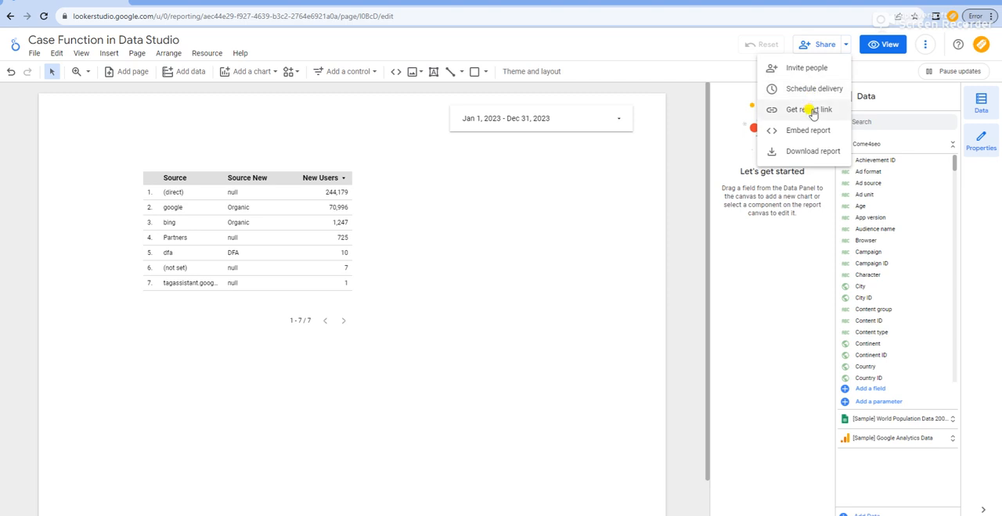
left_click(802, 153)
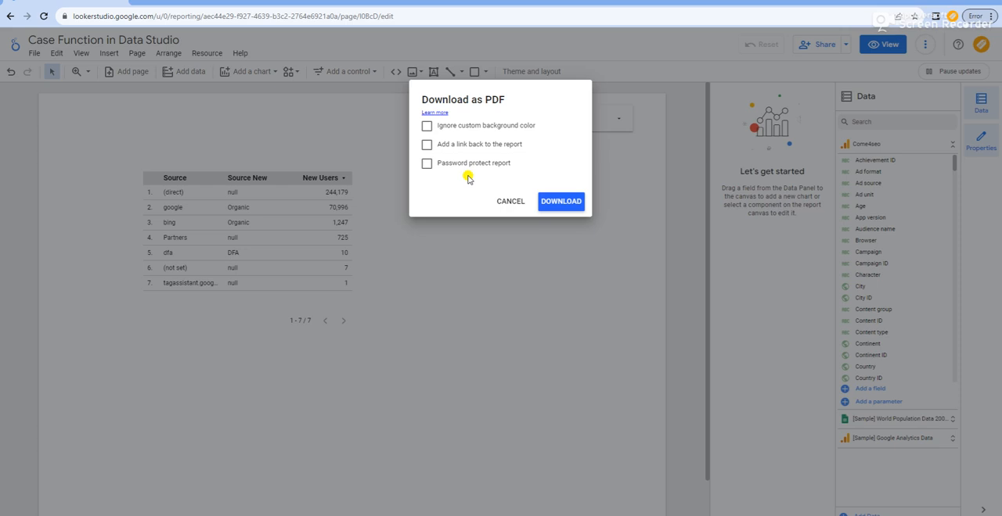
left_click(568, 202)
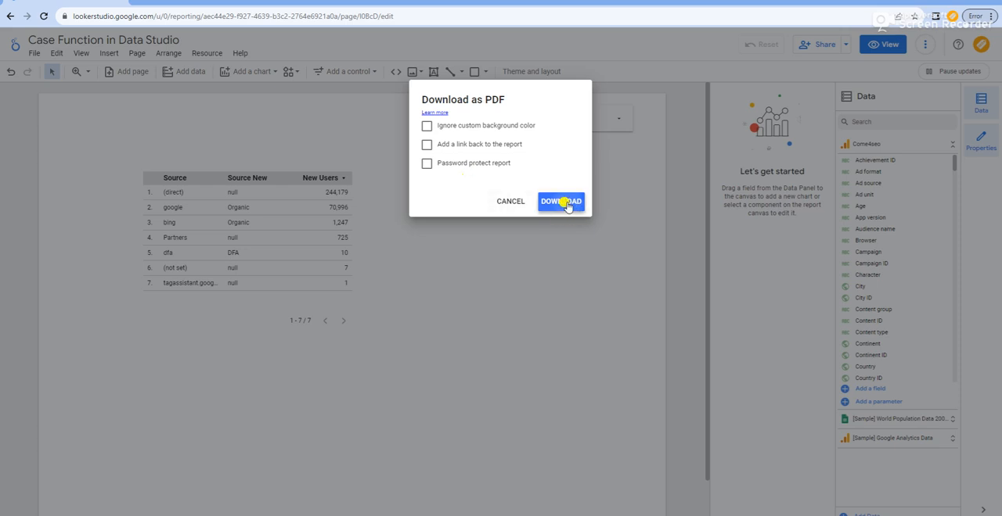